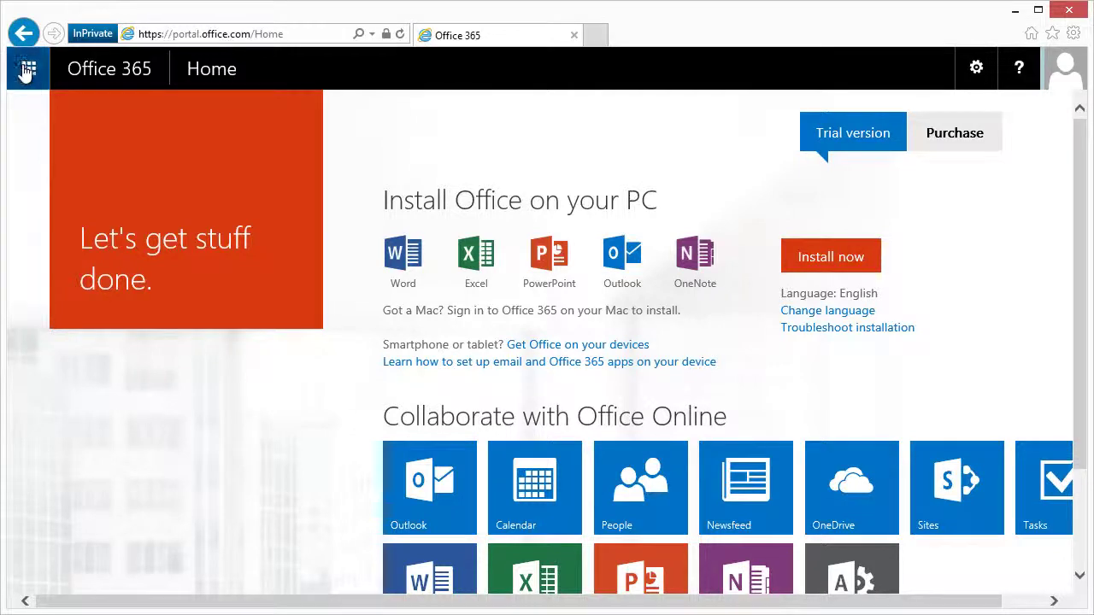
# Step: Open the Office 365 admin center and show the Active Users list under Users
pyautogui.click(28, 67)
pyautogui.click(492, 260)
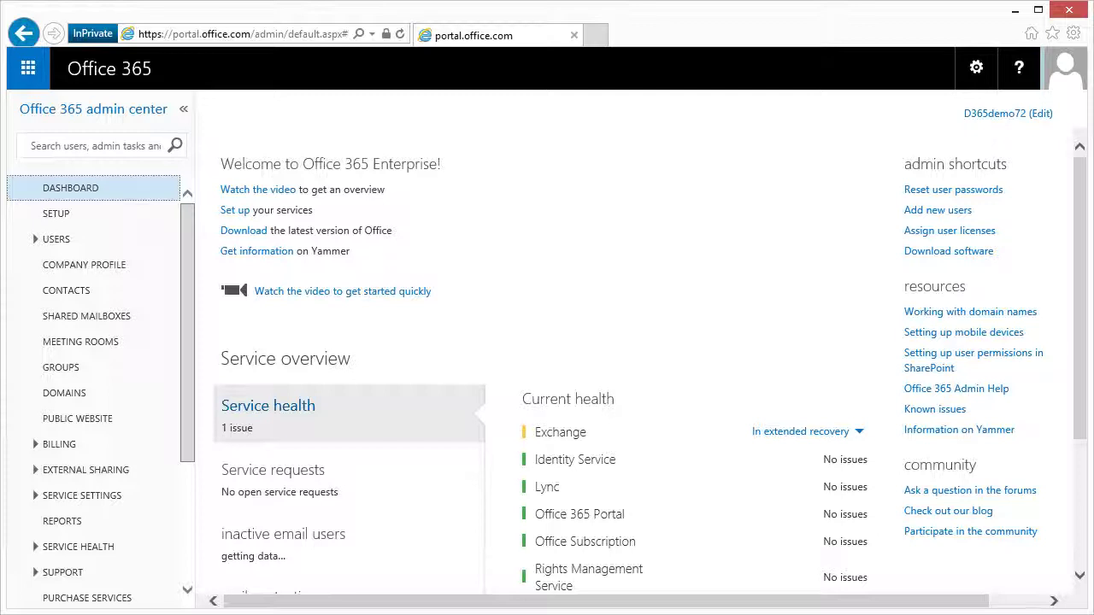
pyautogui.click(152, 240)
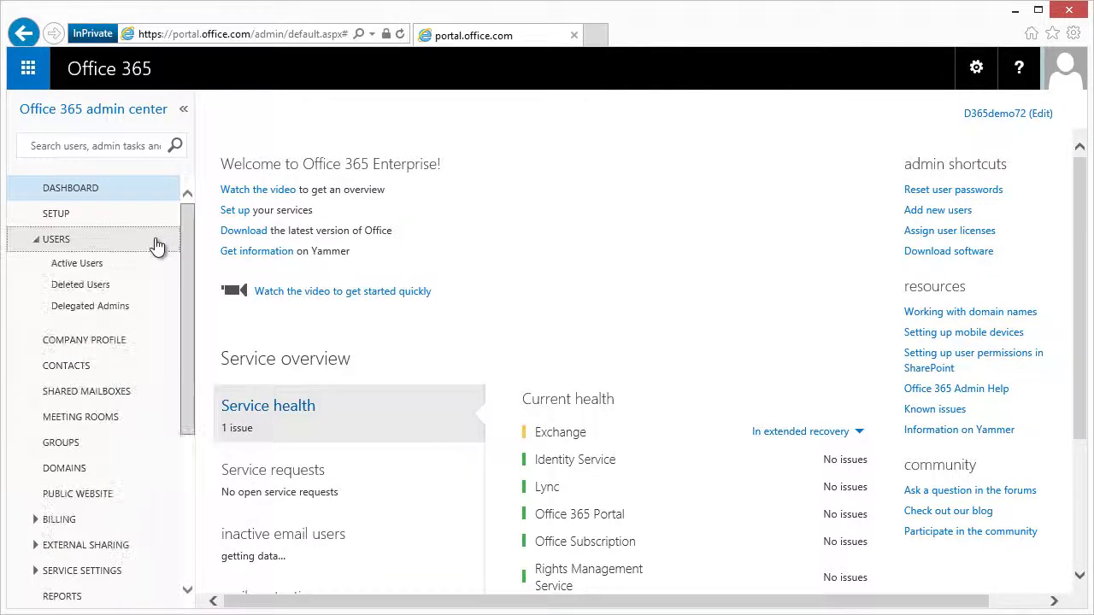
pyautogui.click(142, 267)
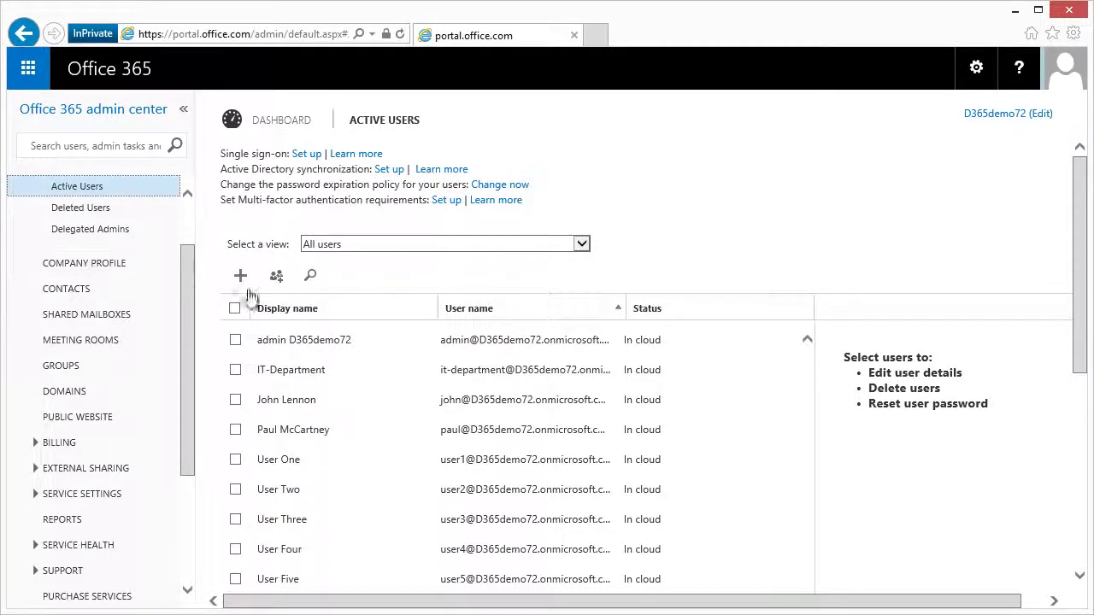
# Step: Give the fourth listed user the Password administrator role and save the change
pyautogui.click(339, 428)
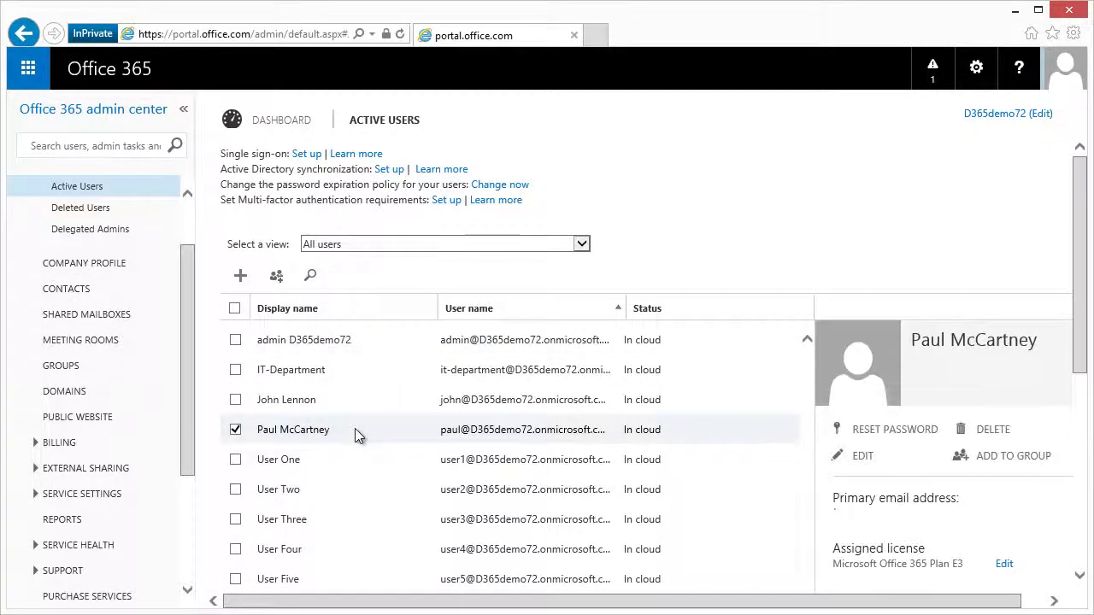
pyautogui.click(859, 456)
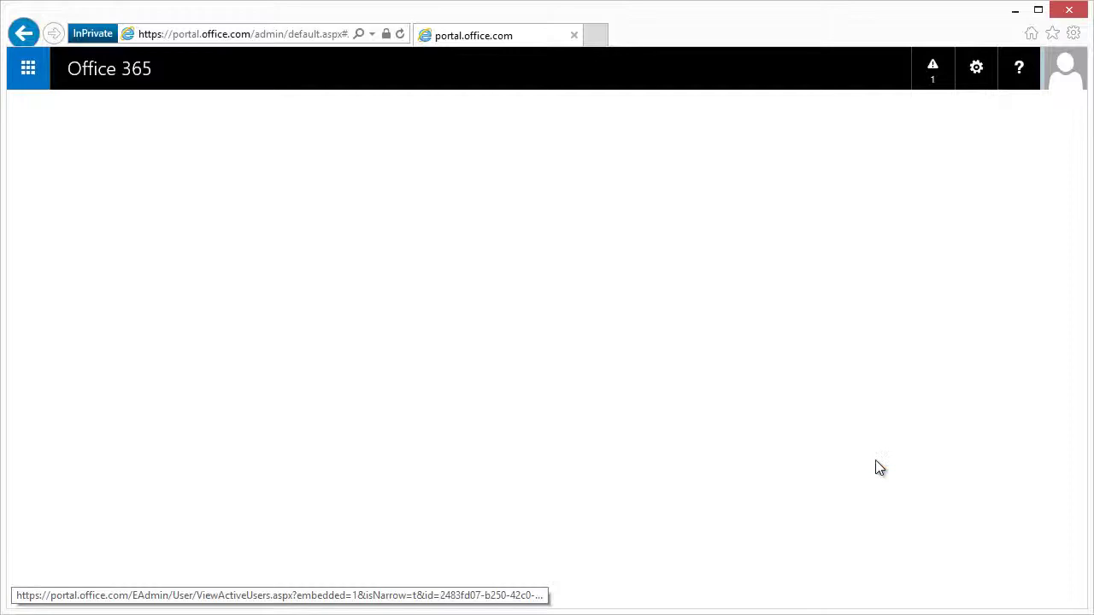
pyautogui.click(81, 228)
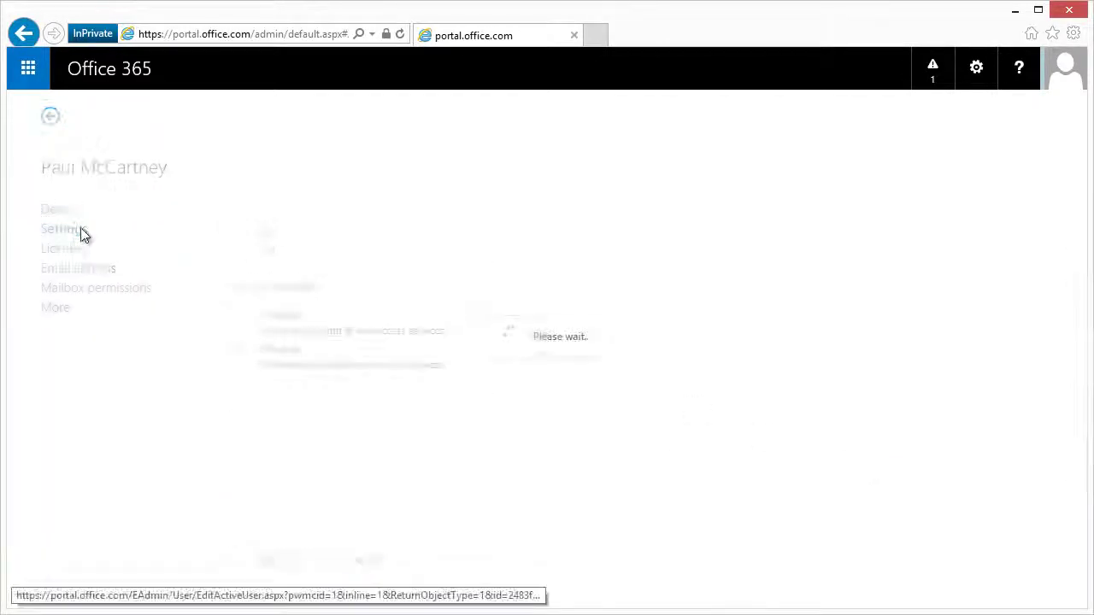
pyautogui.click(410, 316)
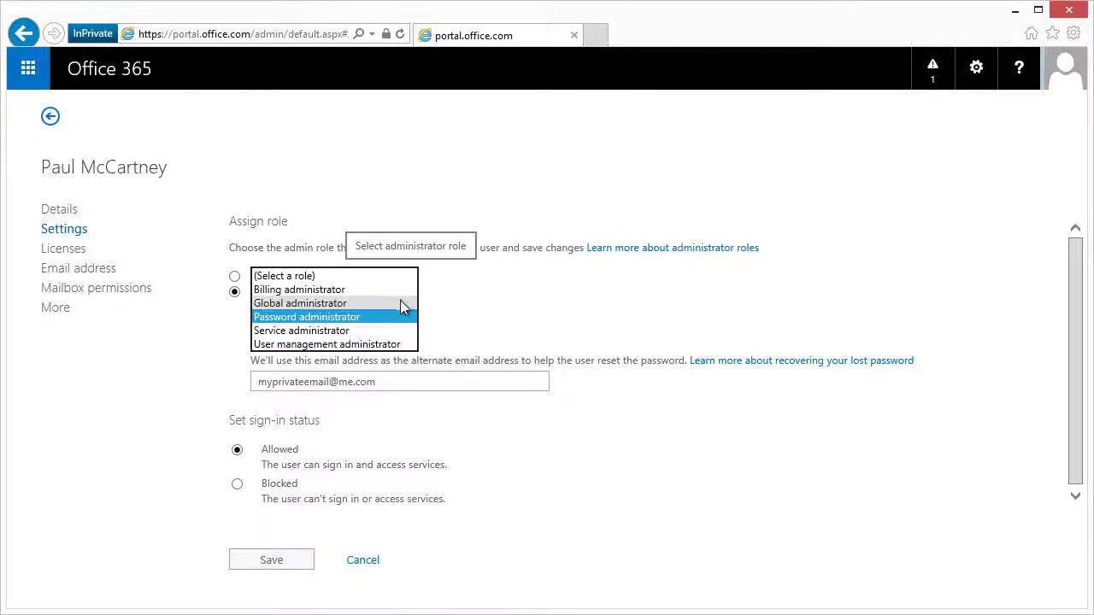
pyautogui.click(405, 318)
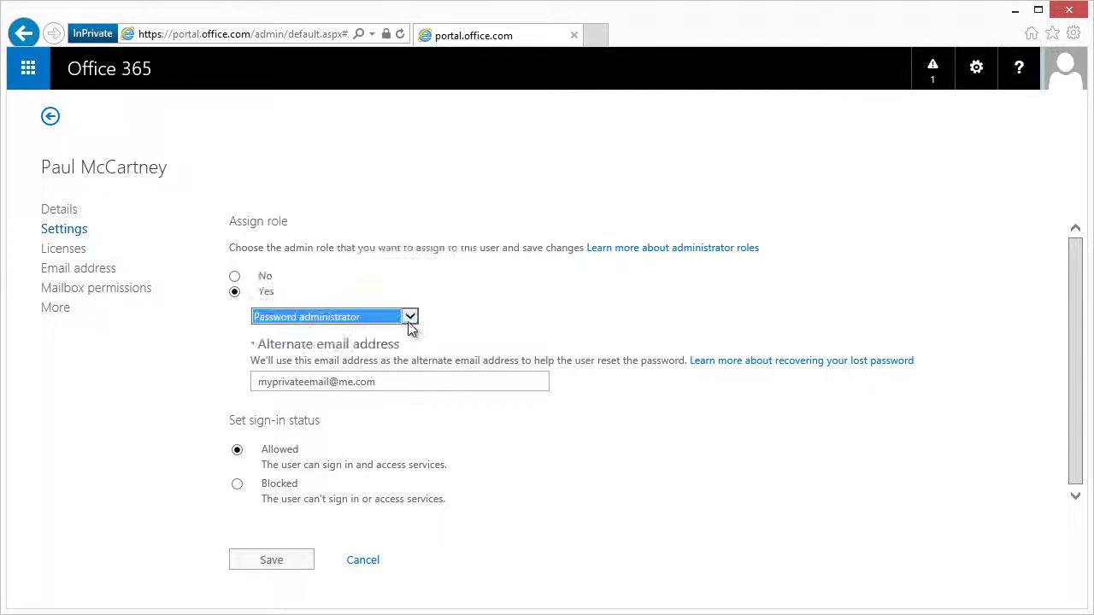
pyautogui.click(293, 564)
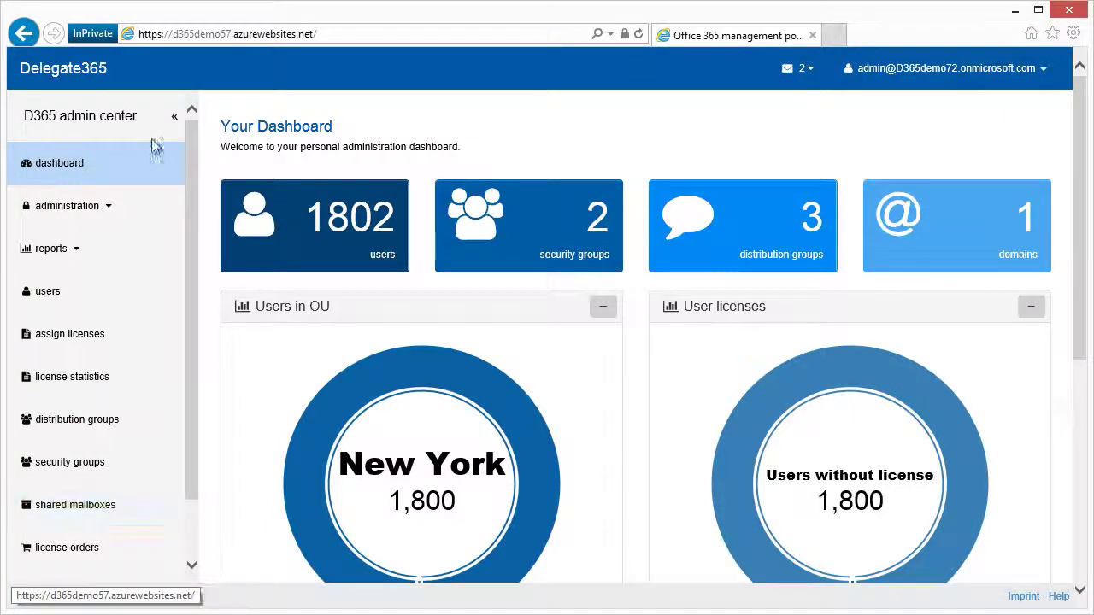
# Step: Open the manage administrators page under Administration
pyautogui.click(135, 209)
pyautogui.click(155, 320)
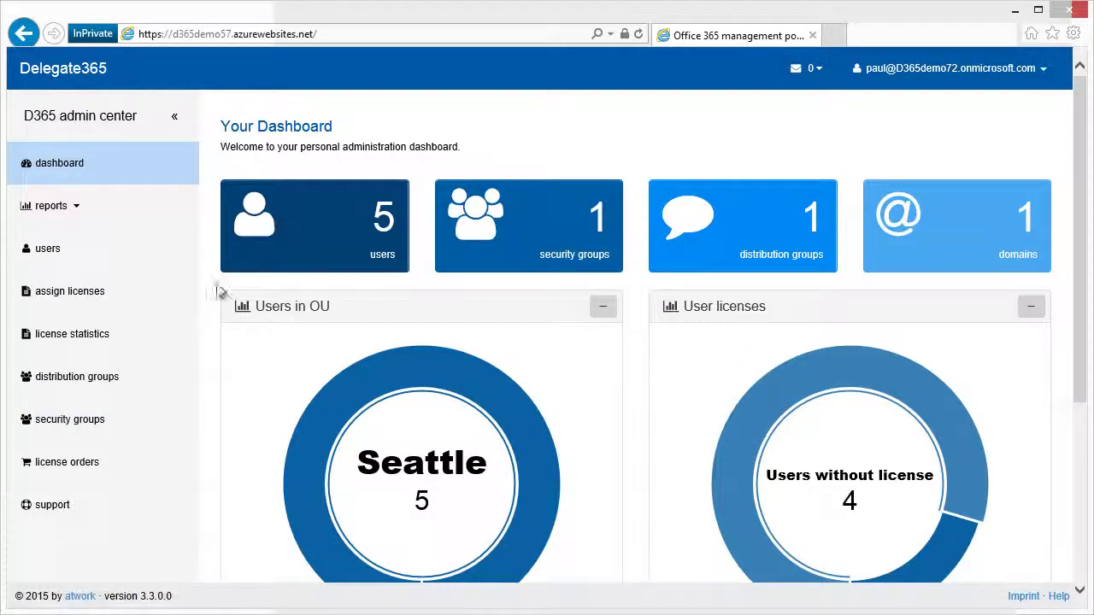
# Step: Open the users list from the dashboard's users tile
pyautogui.click(313, 239)
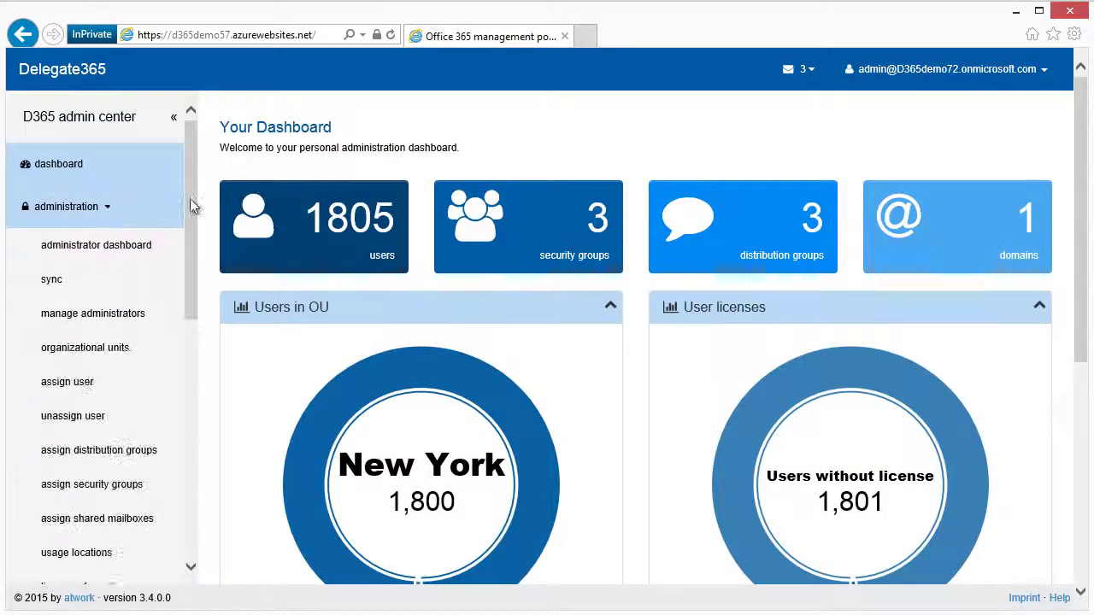
# Step: Open the Protocol audit log from the Administration sidebar
pyautogui.moveTo(191, 201); pyautogui.dragTo(196, 299)
pyautogui.scroll(-3, 93, 373)
pyautogui.click(141, 376)
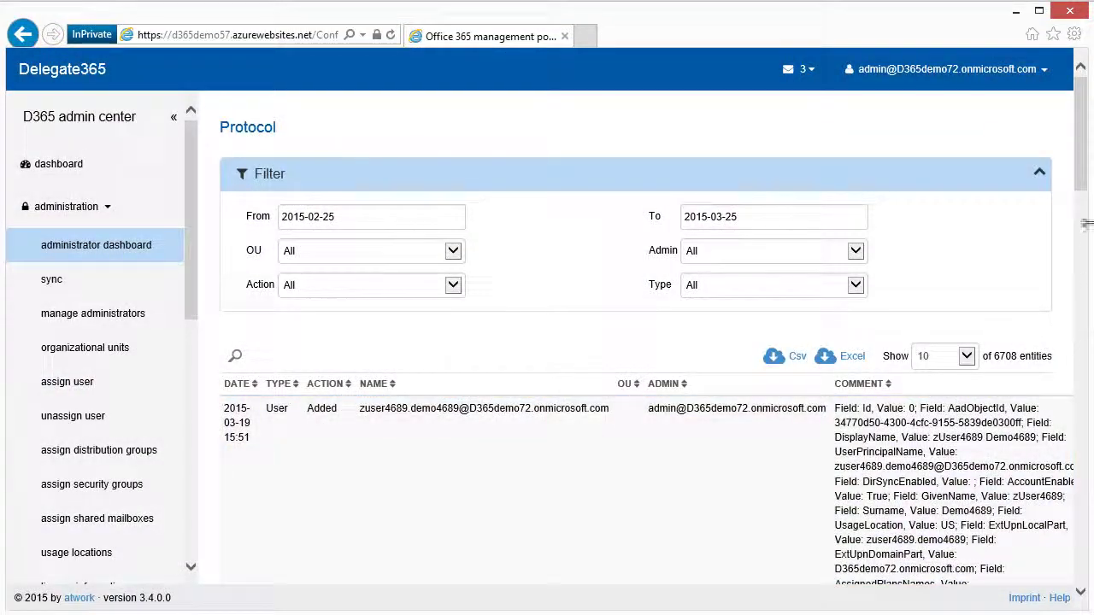
# Step: Scroll through the 6,708 protocol log entries, such as recently added users
pyautogui.moveTo(1083, 193); pyautogui.dragTo(1084, 284)
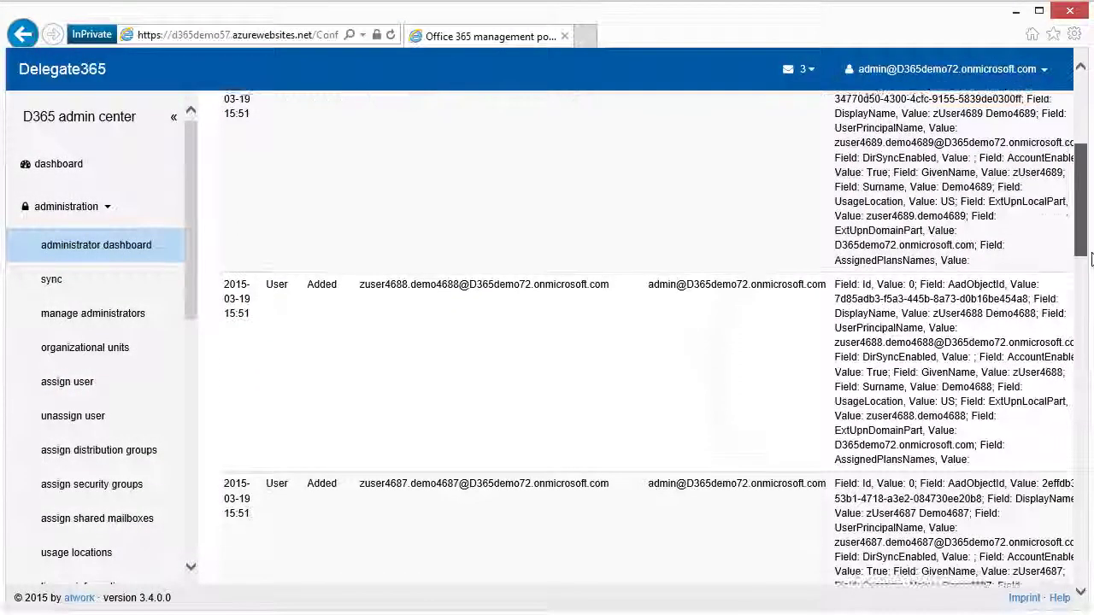
pyautogui.scroll(-1, 656, 339)
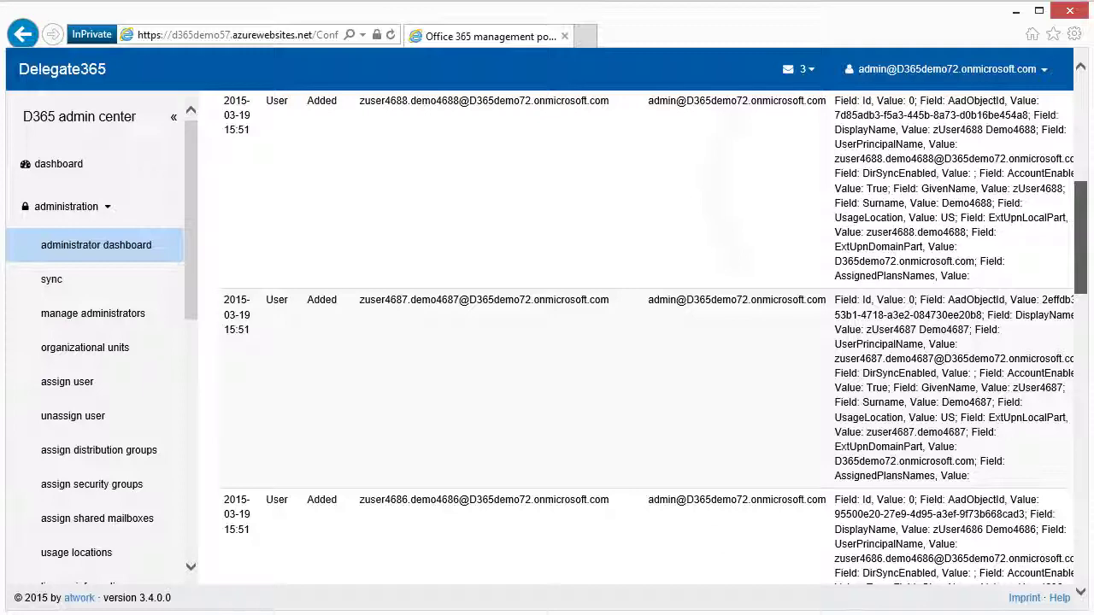
pyautogui.scroll(3, 547, 342)
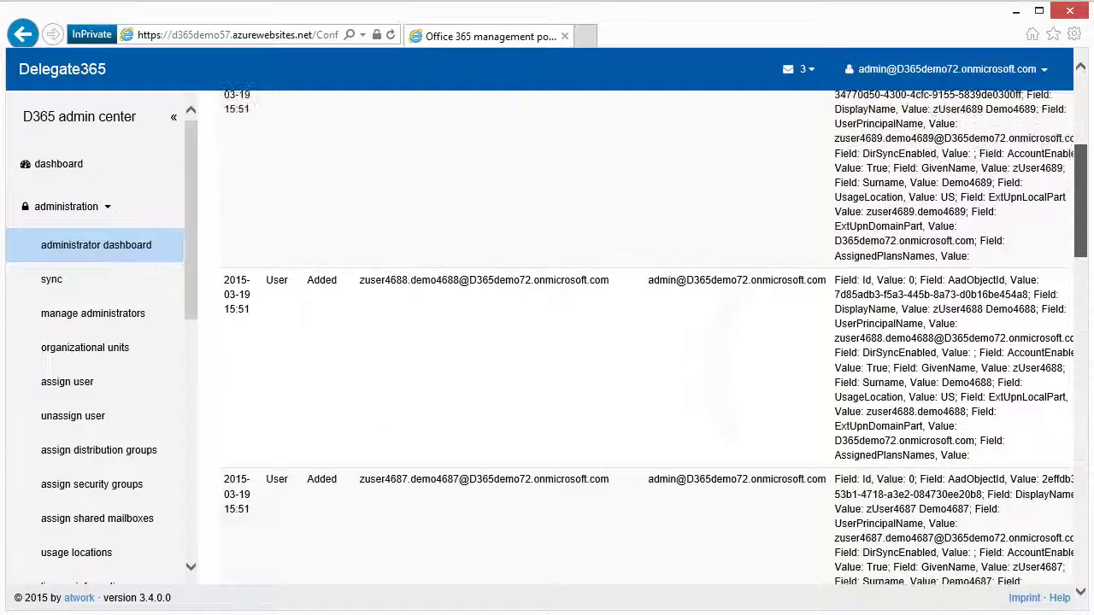
pyautogui.scroll(2, 649, 342)
pyautogui.scroll(2, 650, 342)
pyautogui.scroll(2, 649, 342)
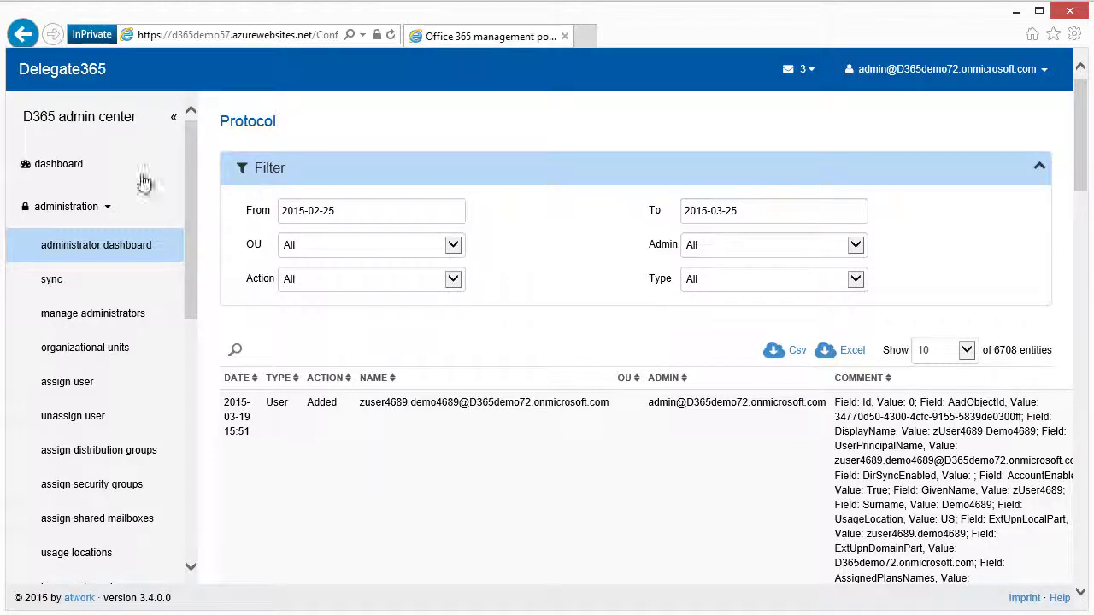
# Step: Return from the Protocol log to the dashboard overview
pyautogui.click(65, 162)
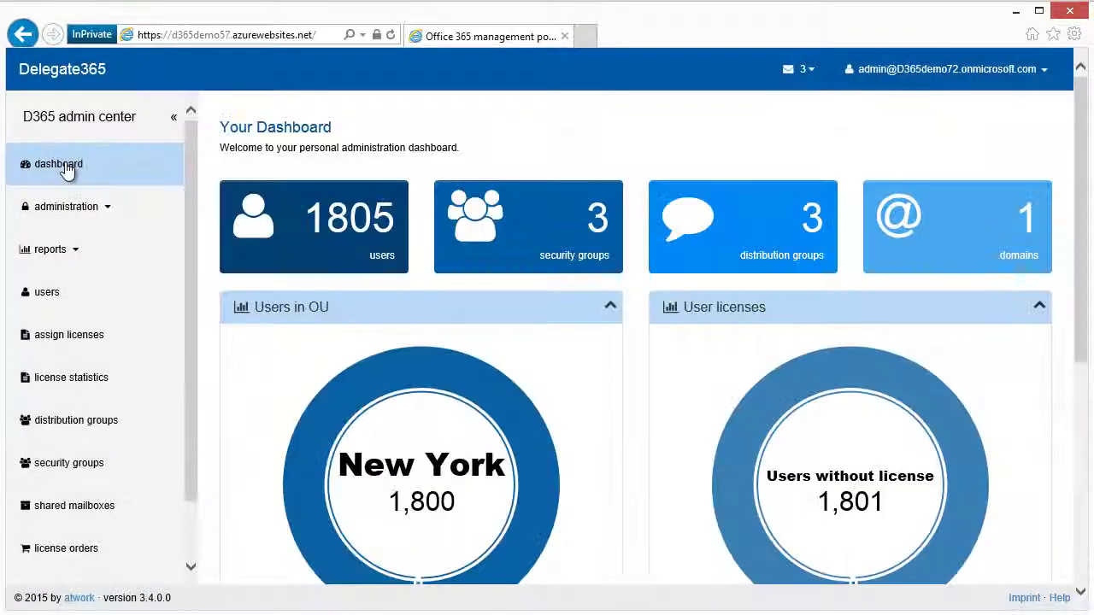